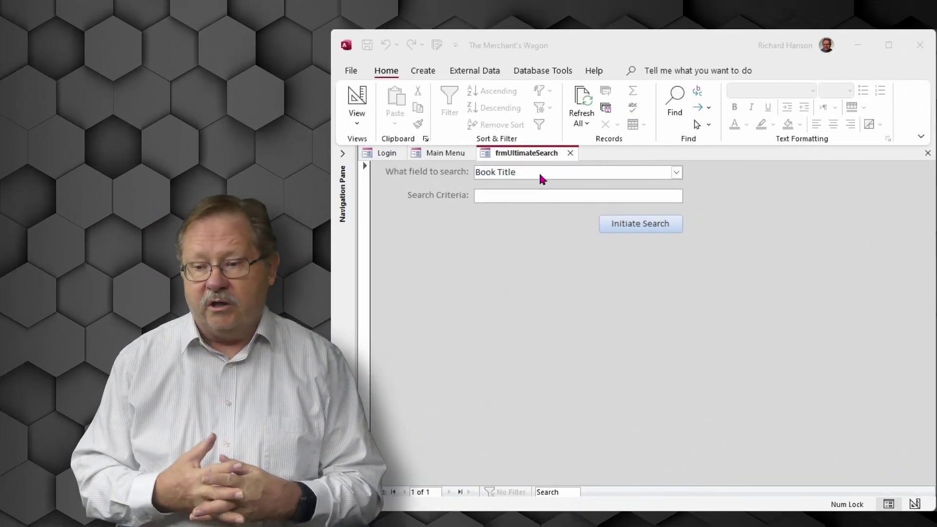
# Step: Search for 'Desperation' to find Stephen King's shelf SC45 record, then return to the search form
pyautogui.click(520, 198)
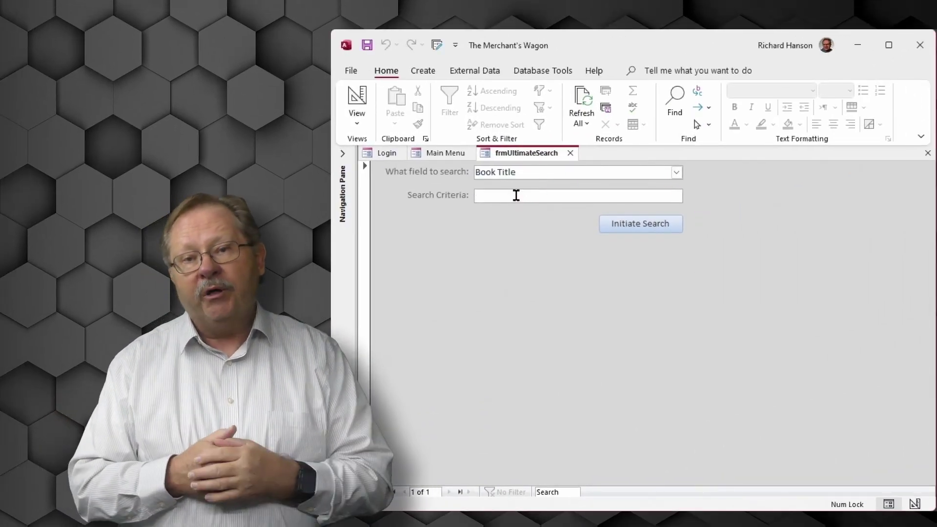
pyautogui.write('Despertr')
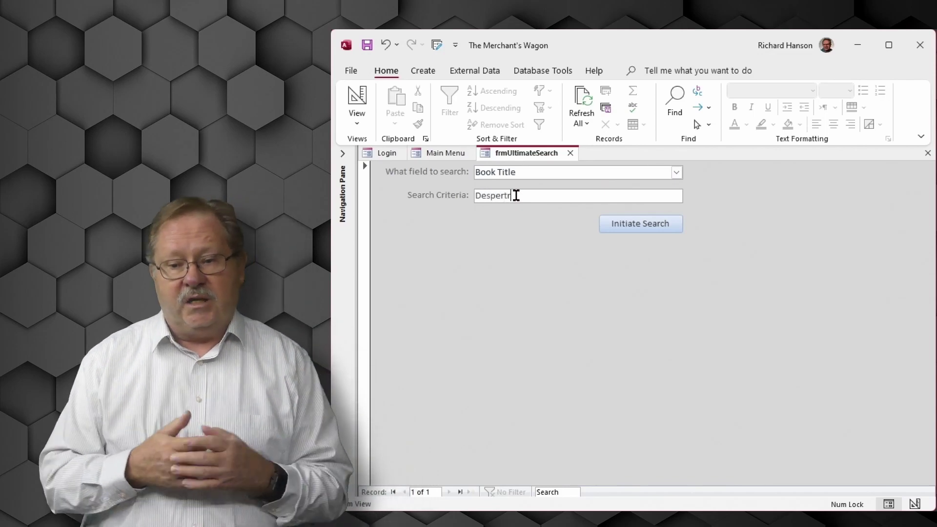
pyautogui.write('tion')
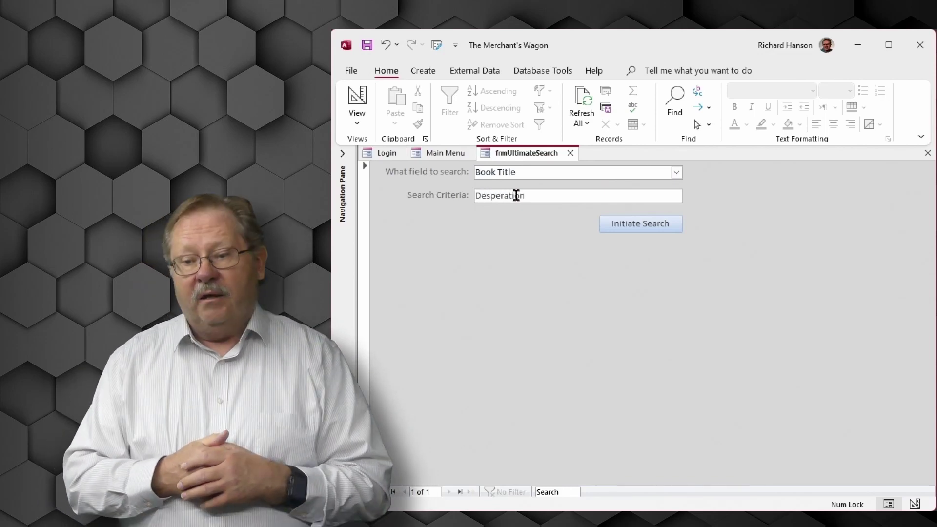
pyautogui.click(642, 229)
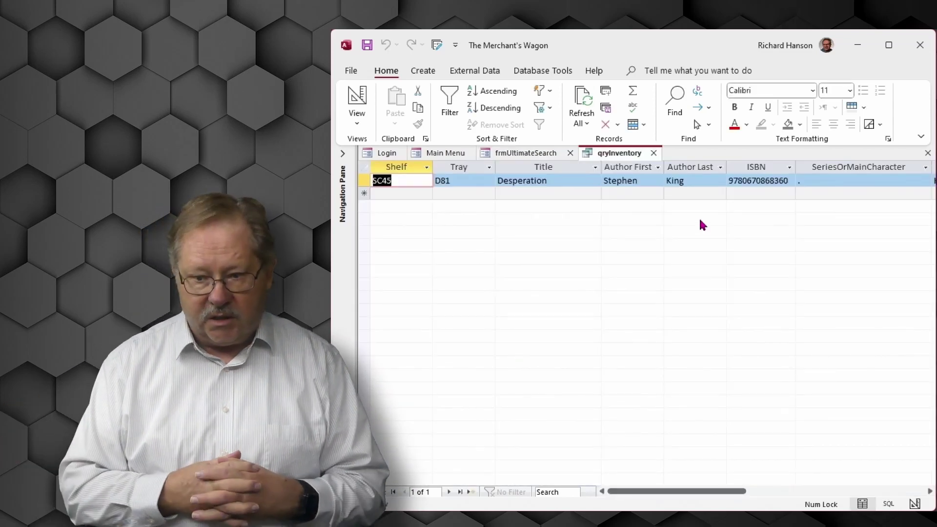
pyautogui.click(523, 154)
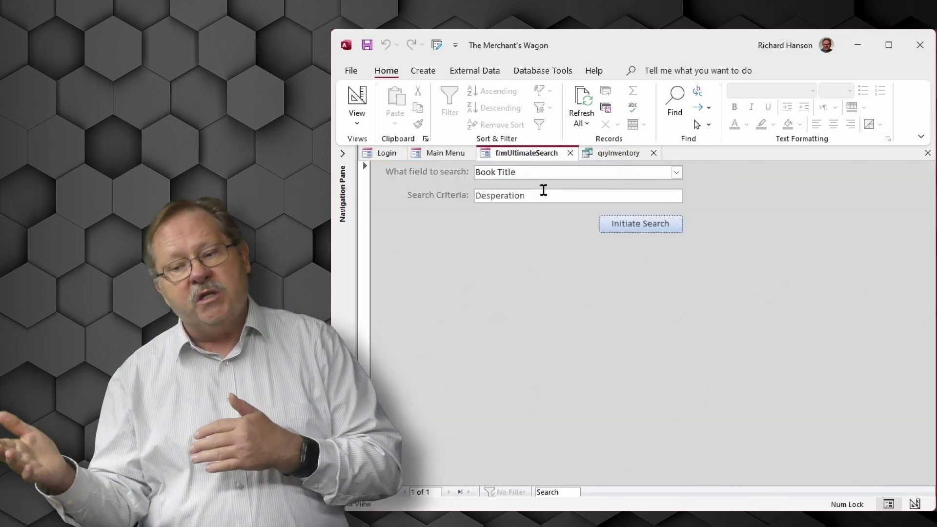
# Step: Search Author Last Name for 'King', review the 120 results, and close them
pyautogui.click(678, 174)
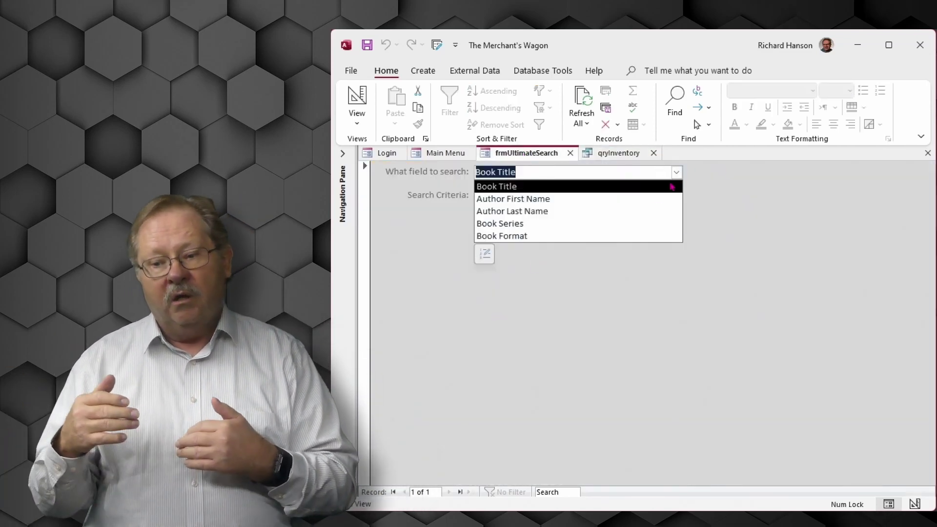
pyautogui.click(549, 206)
pyautogui.doubleClick(552, 198)
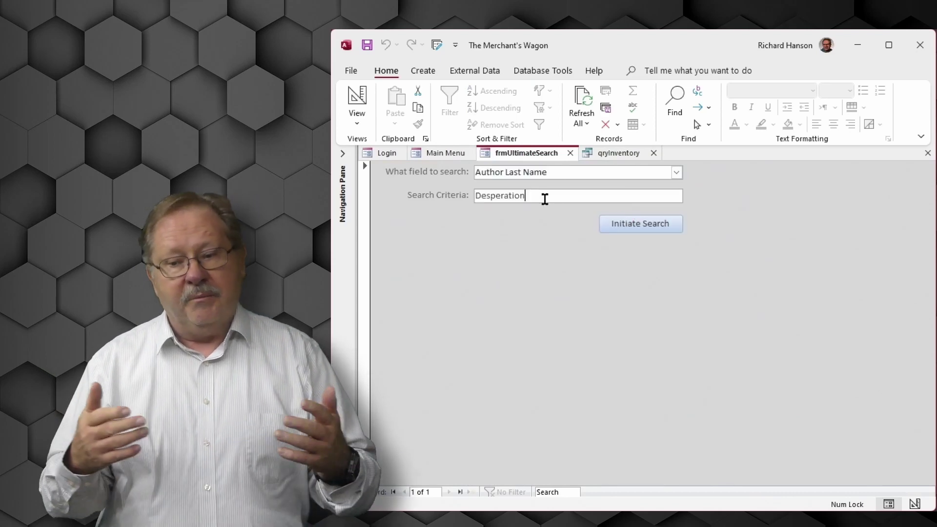
pyautogui.write('King')
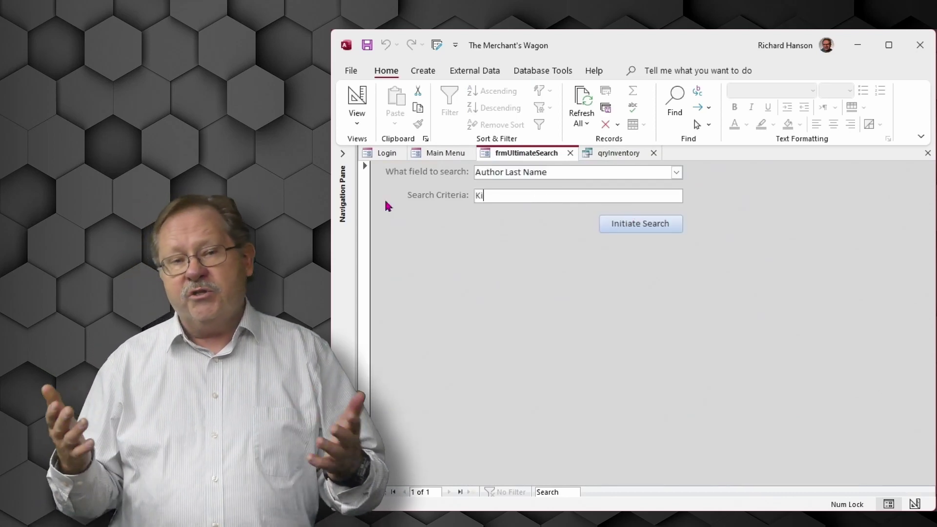
pyautogui.click(630, 229)
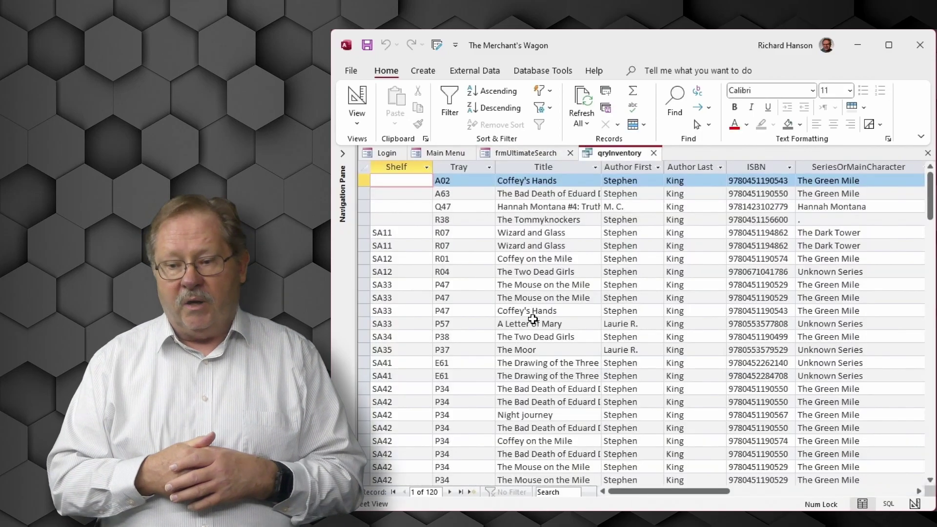
pyautogui.scroll(-5, 777, 339)
pyautogui.scroll(-5, 776, 340)
pyautogui.scroll(-5, 776, 339)
pyautogui.scroll(-5, 776, 339)
pyautogui.scroll(-5, 777, 339)
pyautogui.scroll(-5, 776, 339)
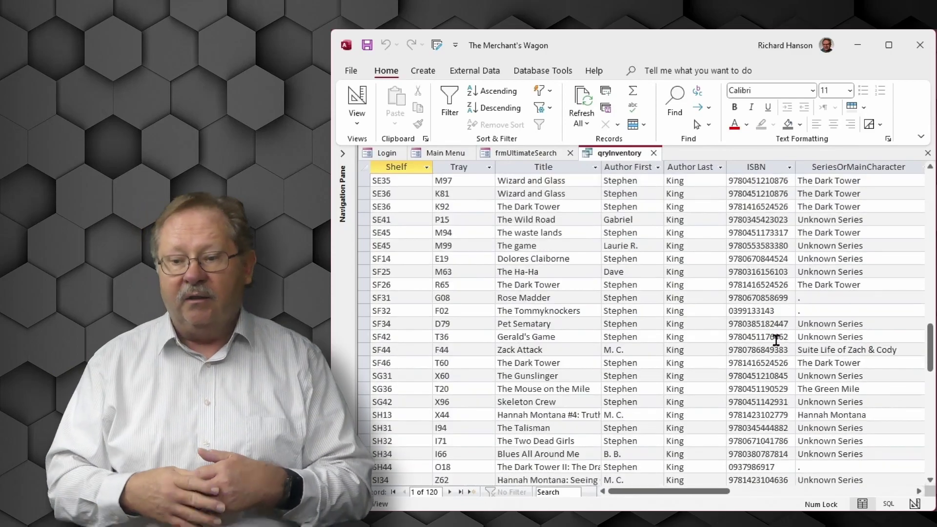
pyautogui.scroll(-3, 776, 339)
pyautogui.scroll(5, 776, 339)
pyautogui.scroll(5, 776, 339)
pyautogui.scroll(5, 777, 339)
pyautogui.scroll(3, 776, 340)
pyautogui.scroll(5, 776, 339)
pyautogui.scroll(5, 776, 338)
pyautogui.scroll(5, 776, 339)
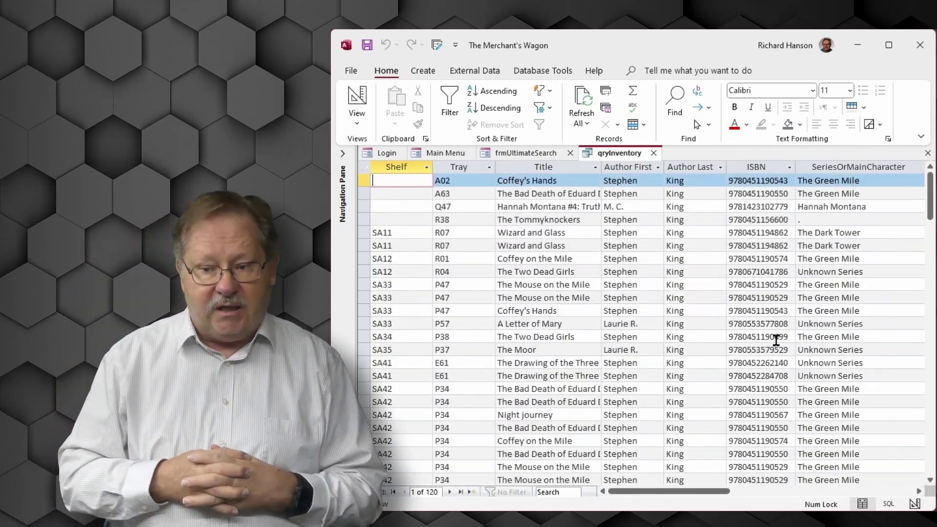
pyautogui.click(654, 153)
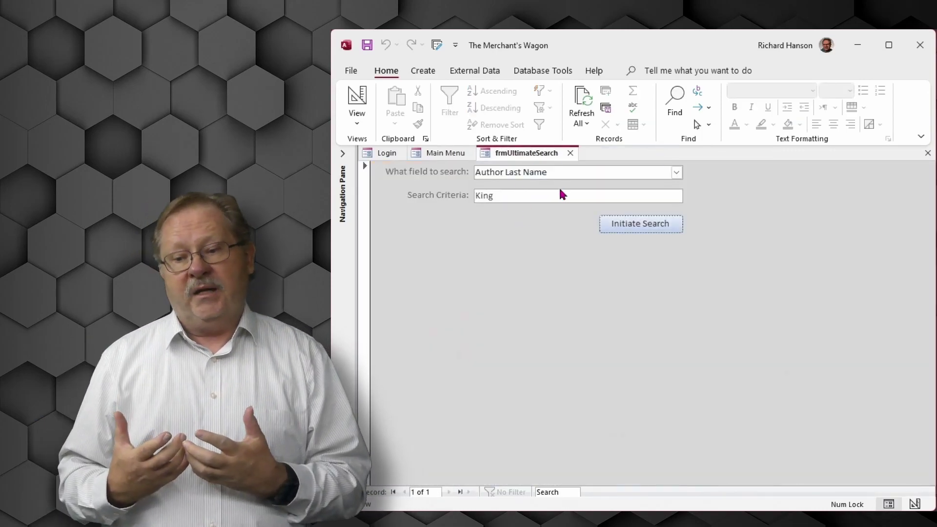
# Step: Search Book Series for 'Harry Potter', returning 73 mostly J.K. Rowling records
pyautogui.click(677, 172)
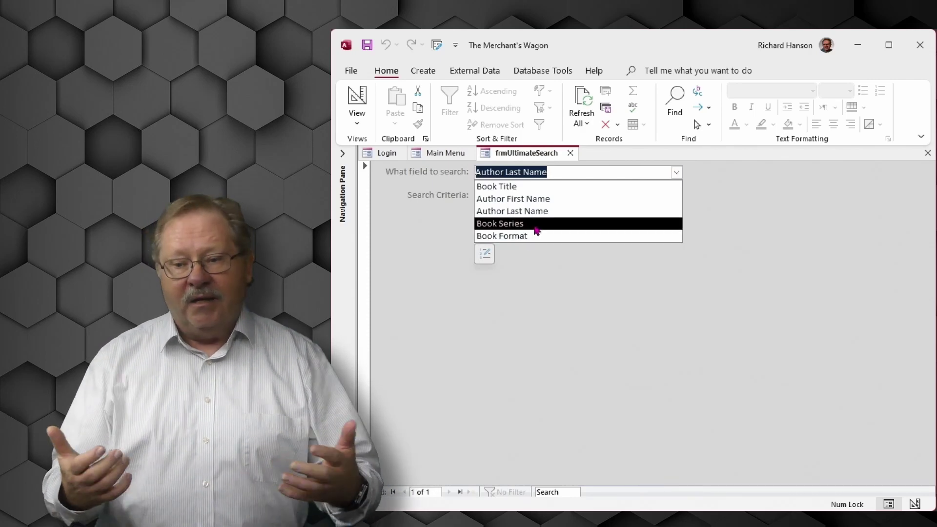
pyautogui.click(537, 224)
pyautogui.doubleClick(487, 195)
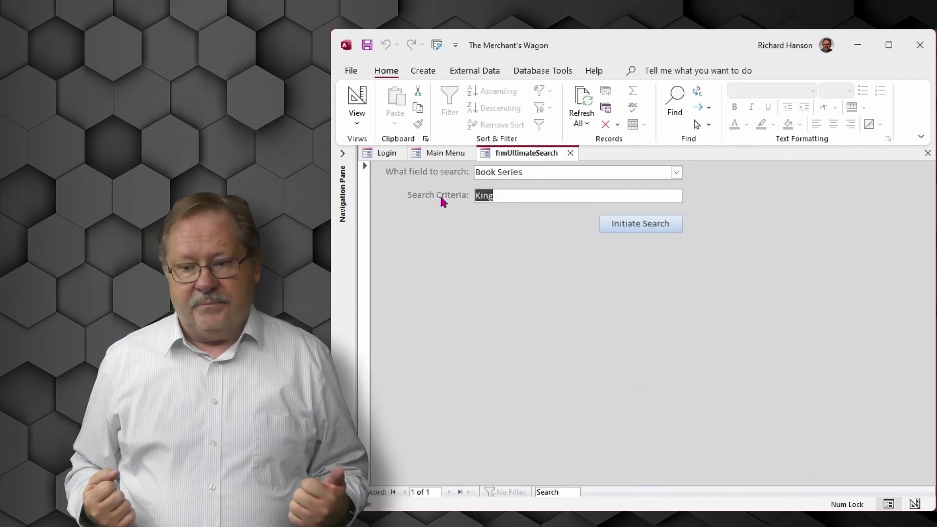
pyautogui.write('Harry Potter')
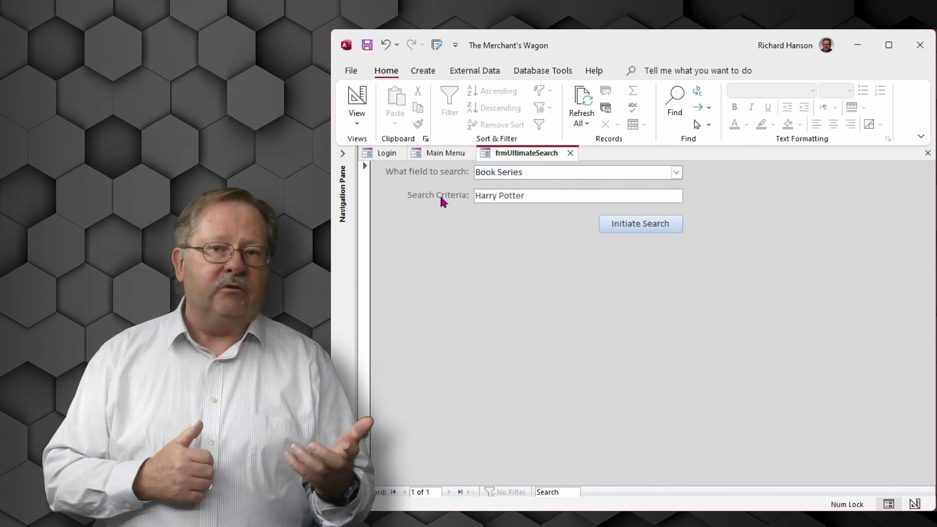
pyautogui.click(636, 229)
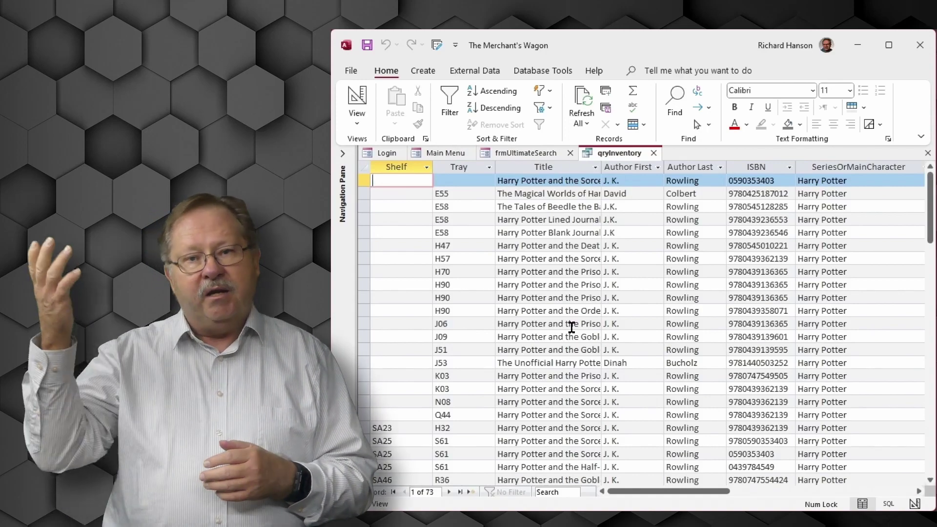
pyautogui.scroll(-3, 831, 334)
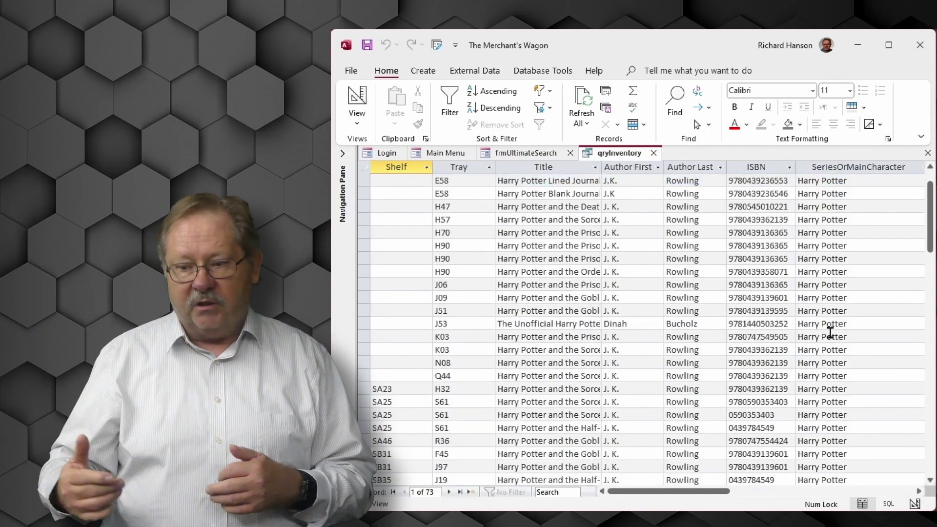
pyautogui.scroll(-3, 842, 335)
pyautogui.scroll(-3, 855, 336)
pyautogui.scroll(-3, 855, 335)
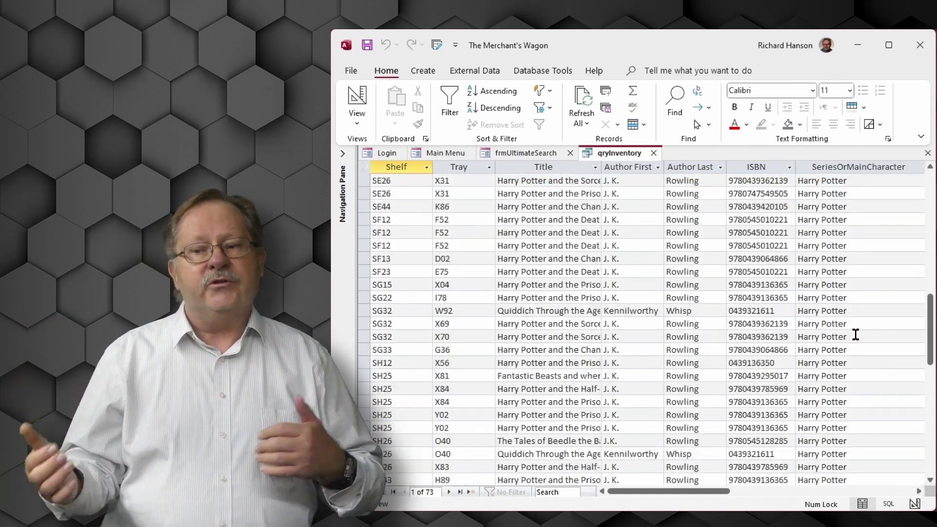
pyautogui.scroll(-3, 855, 336)
pyautogui.scroll(-3, 855, 335)
pyautogui.scroll(3, 855, 336)
pyautogui.scroll(3, 856, 336)
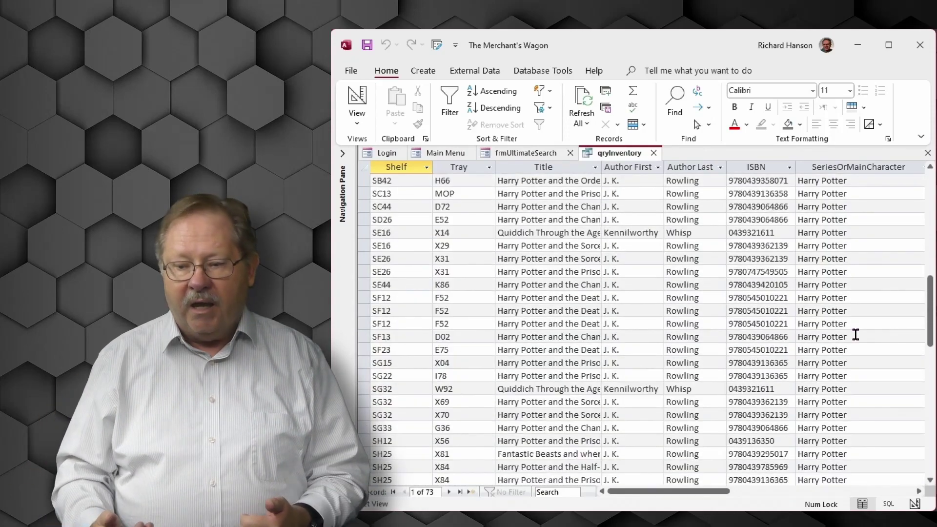
pyautogui.scroll(3, 856, 336)
pyautogui.scroll(3, 855, 335)
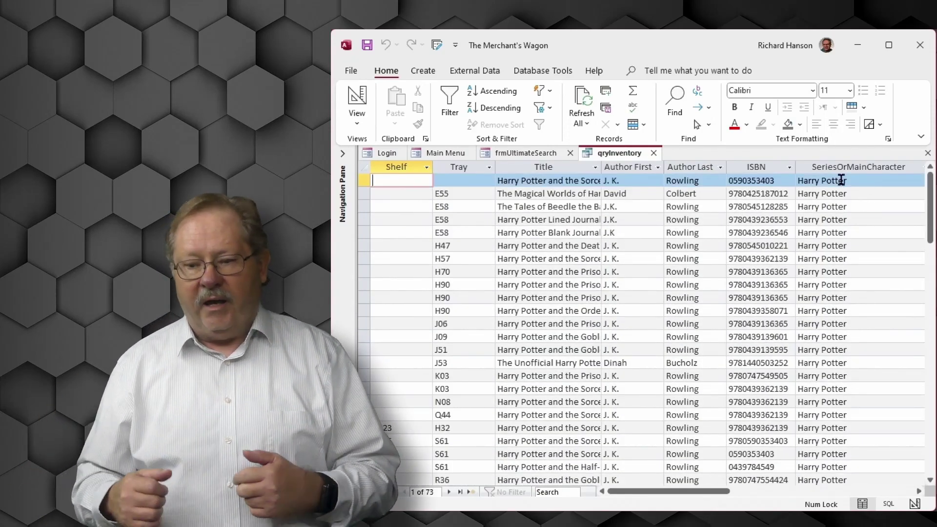